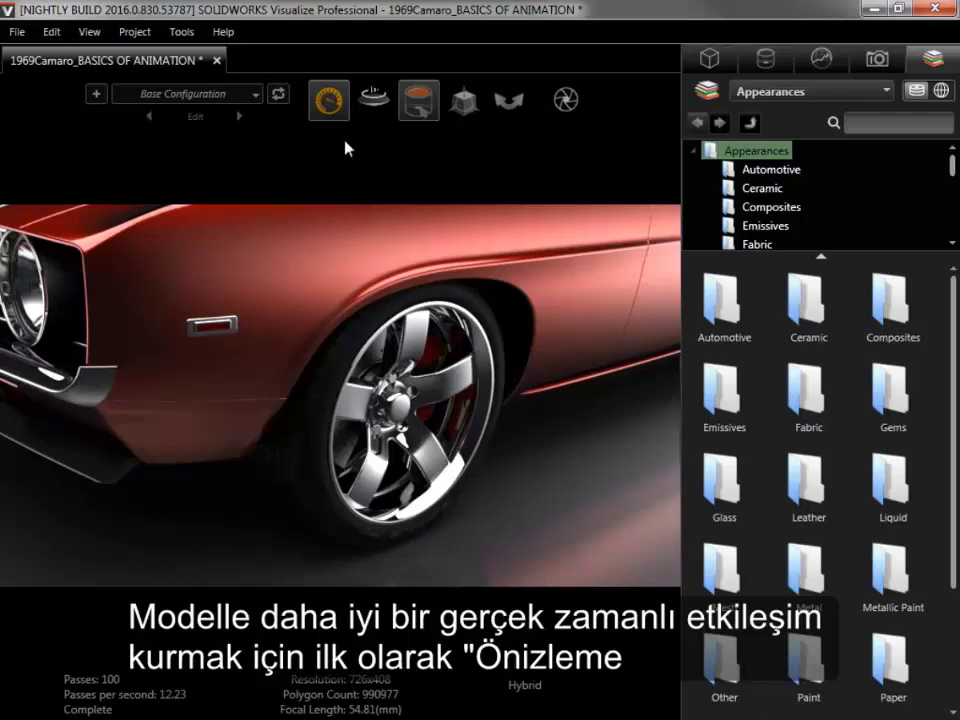
# Step: Switch the viewport to preview rendering and show the animation timeline below it
pyautogui.moveTo(333, 106)
pyautogui.click(266, 141)
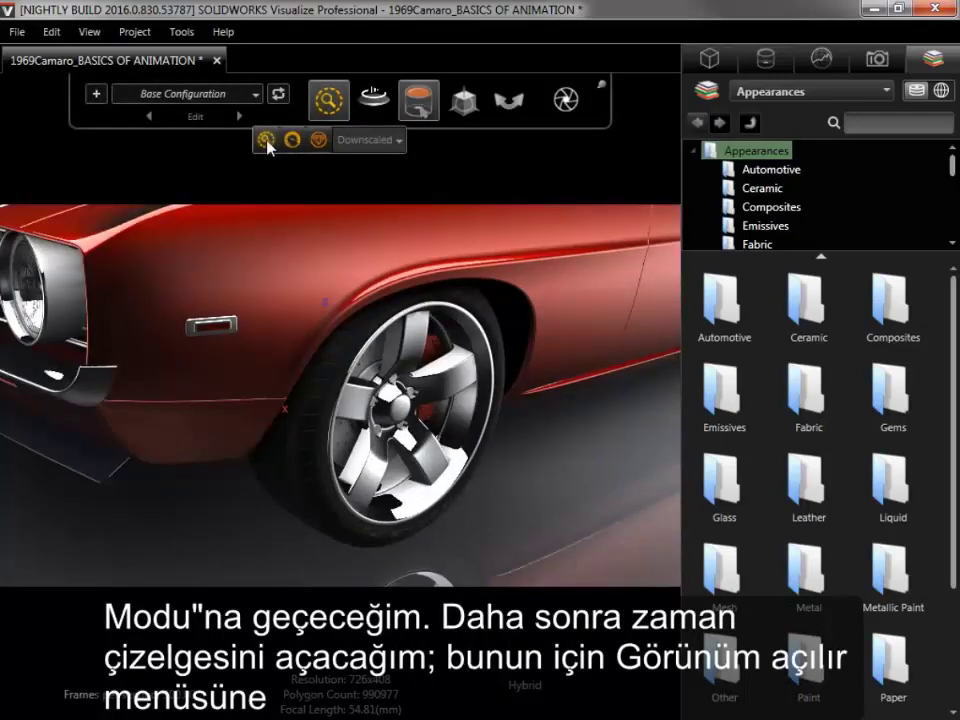
pyautogui.click(90, 32)
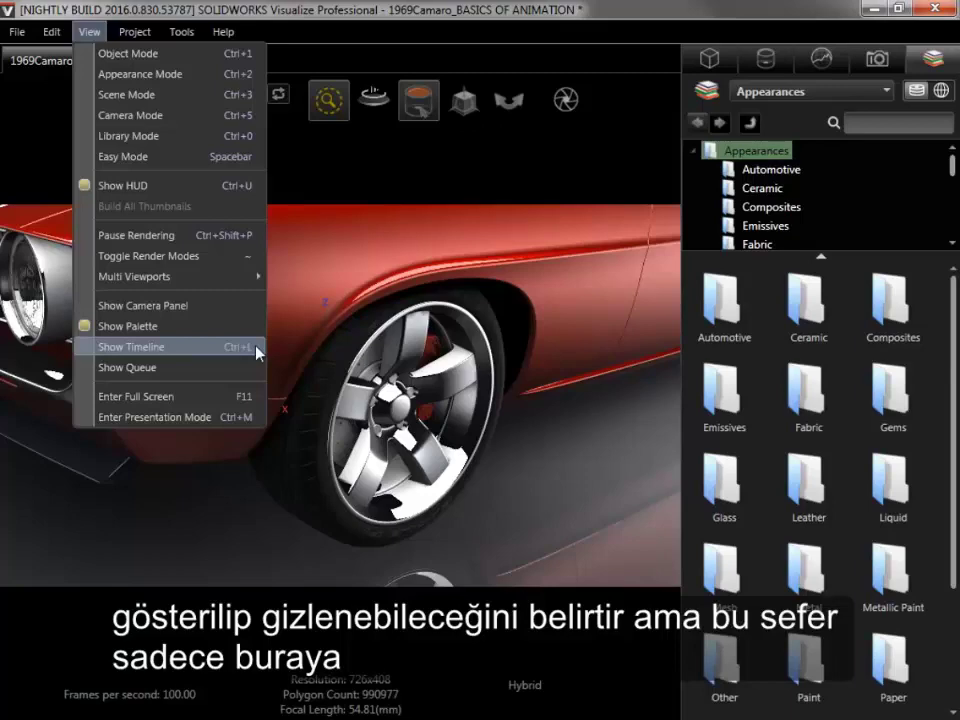
pyautogui.click(257, 348)
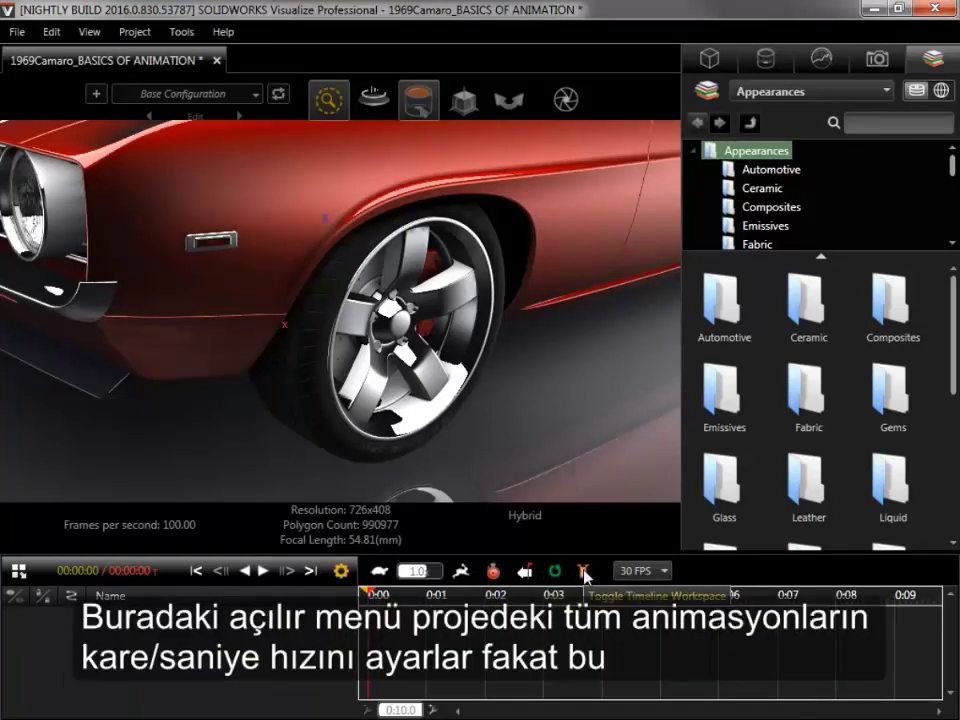
# Step: Leave the frame rate at 30 FPS and disable Auto Keyframe and Loop Playback
pyautogui.click(654, 573)
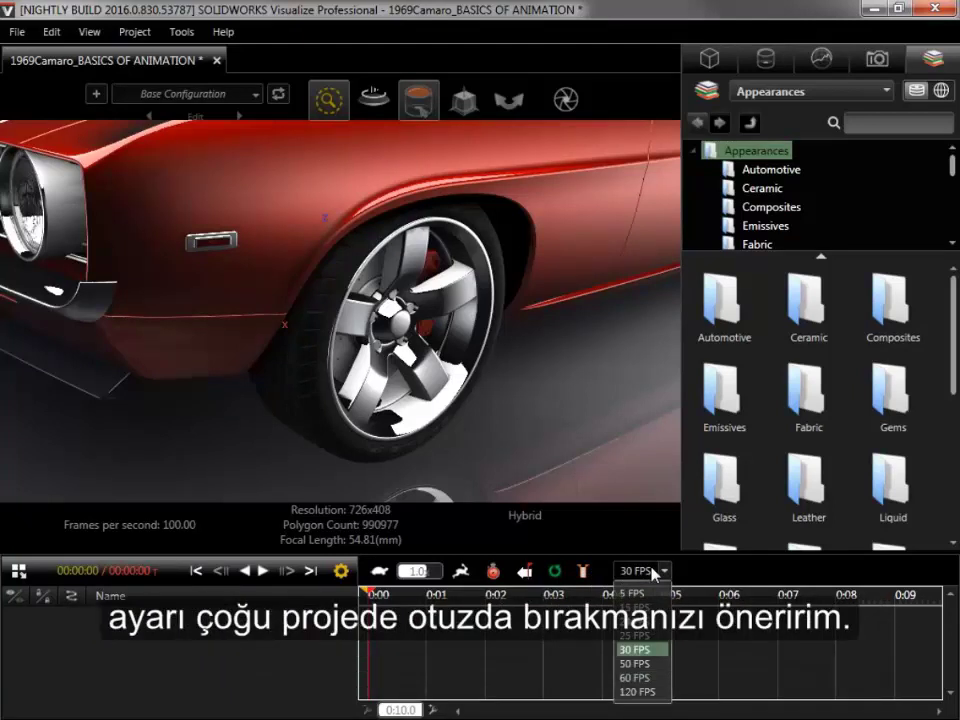
pyautogui.click(652, 572)
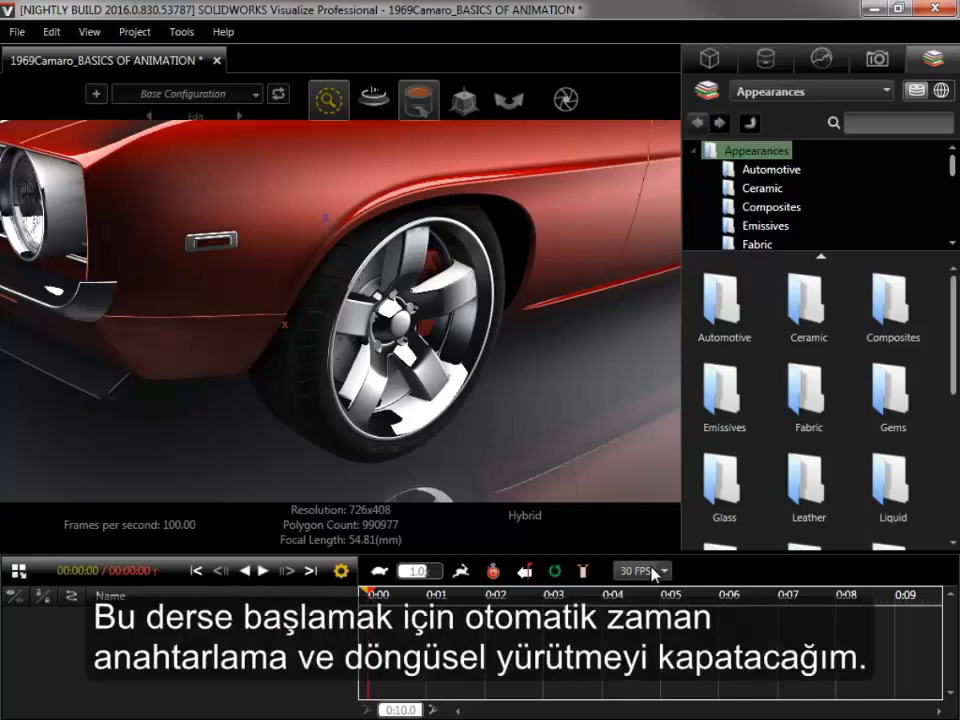
pyautogui.click(493, 571)
pyautogui.click(555, 572)
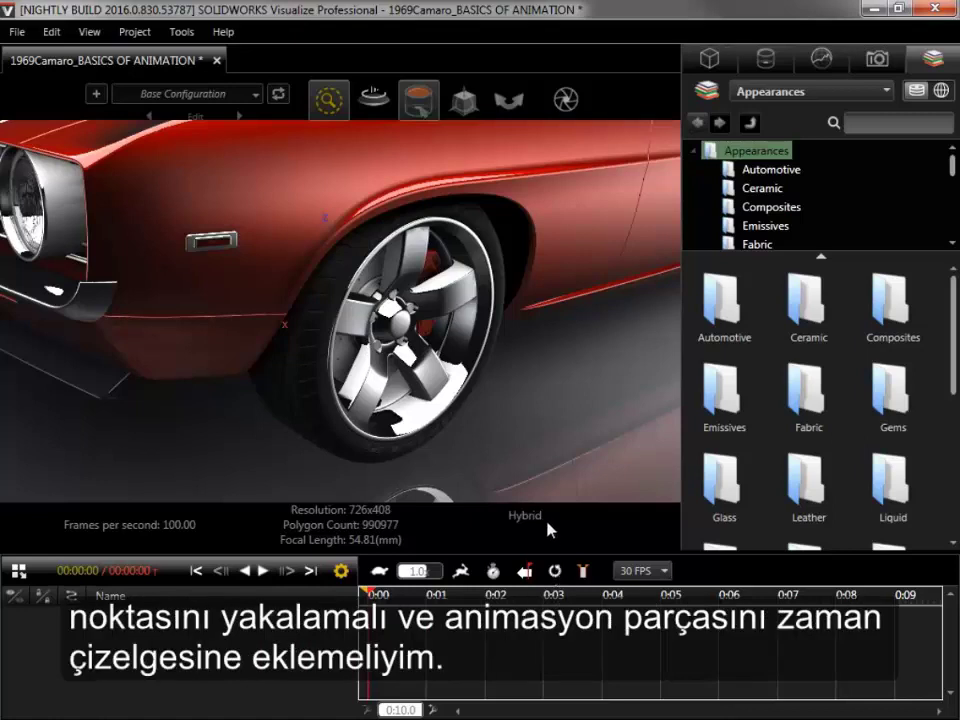
# Step: With group selection, pick the front wheel's red caliper and add its starting keyframe
pyautogui.moveTo(420, 100)
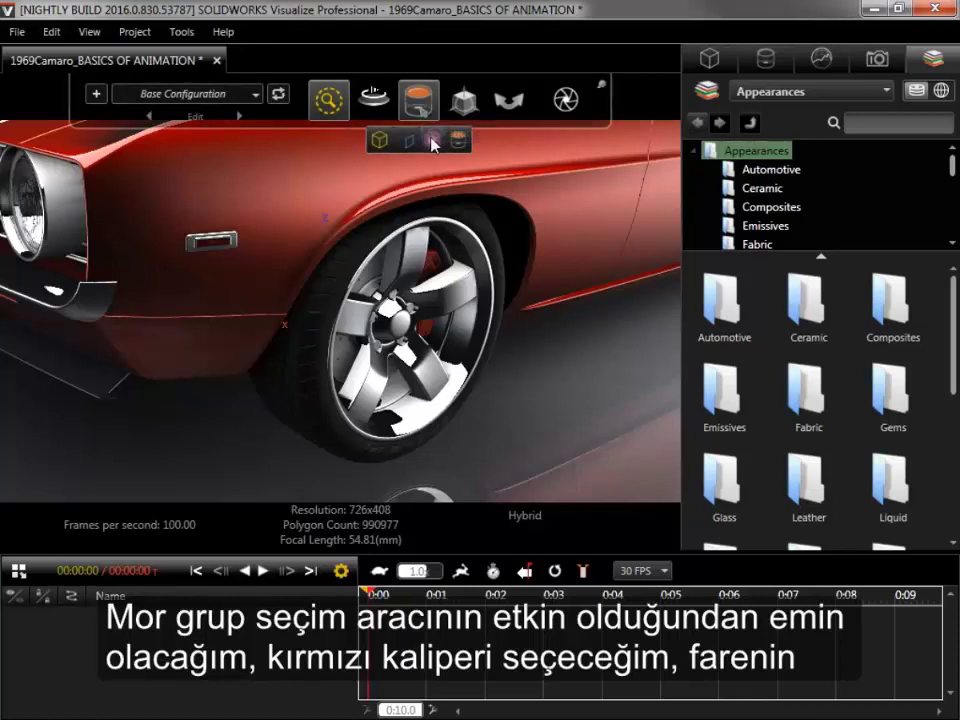
pyautogui.click(433, 142)
pyautogui.click(432, 270)
pyautogui.rightClick(432, 270)
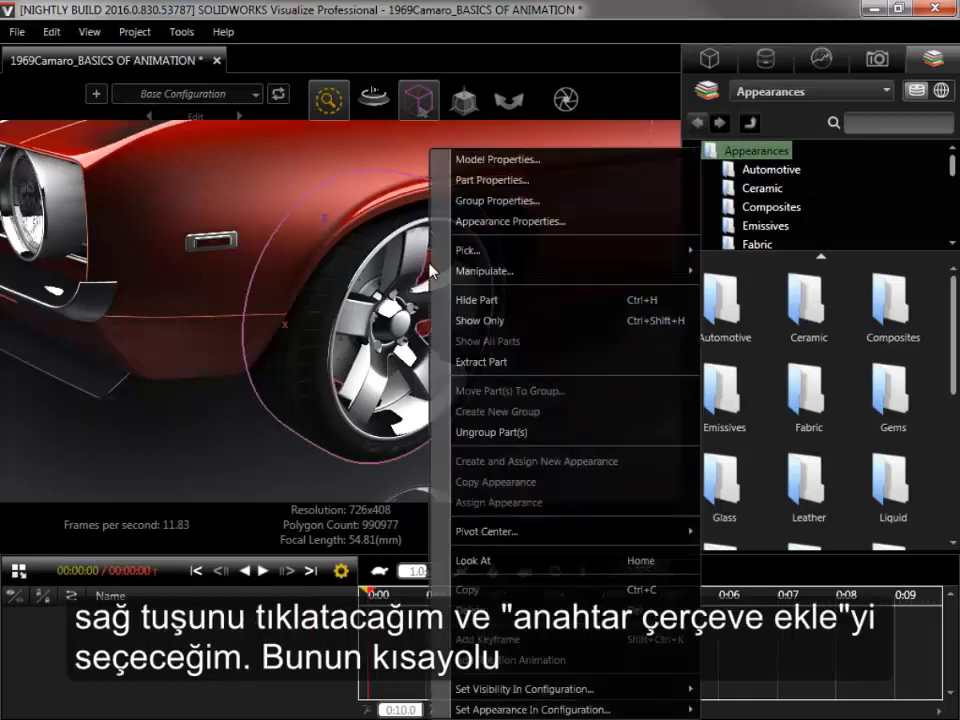
pyautogui.click(527, 640)
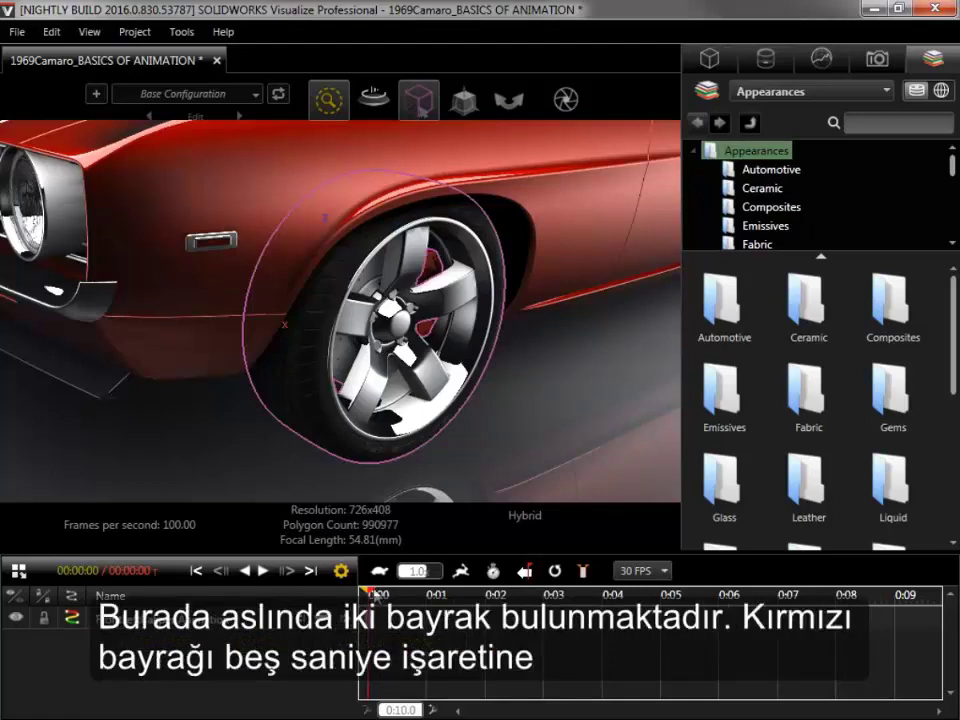
# Step: Set the sequence end to 0:05 and move the current time to 0:02
pyautogui.moveTo(375, 596); pyautogui.dragTo(667, 596)
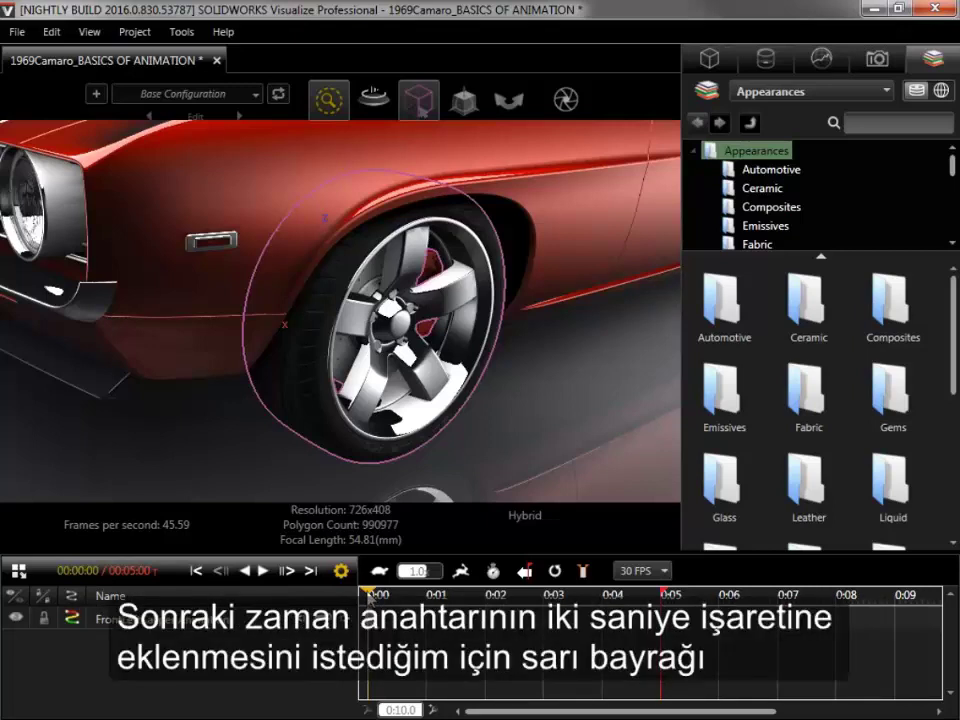
pyautogui.moveTo(370, 597); pyautogui.dragTo(486, 597)
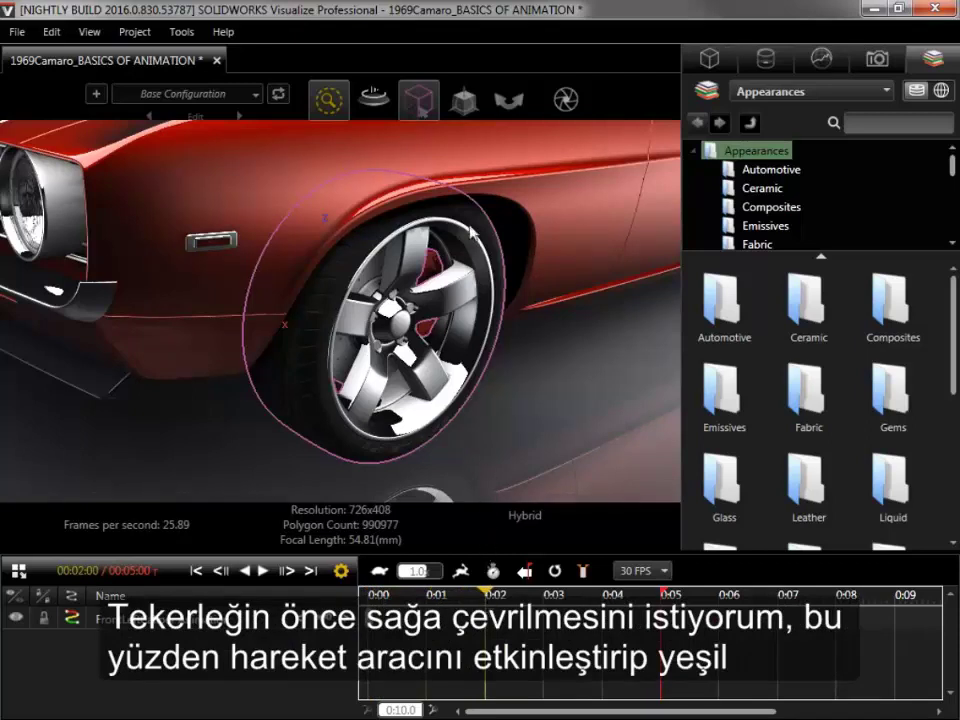
# Step: Rotate the front wheel about 32.7° right at 0:02, then scrub back to preview the turn
pyautogui.click(467, 101)
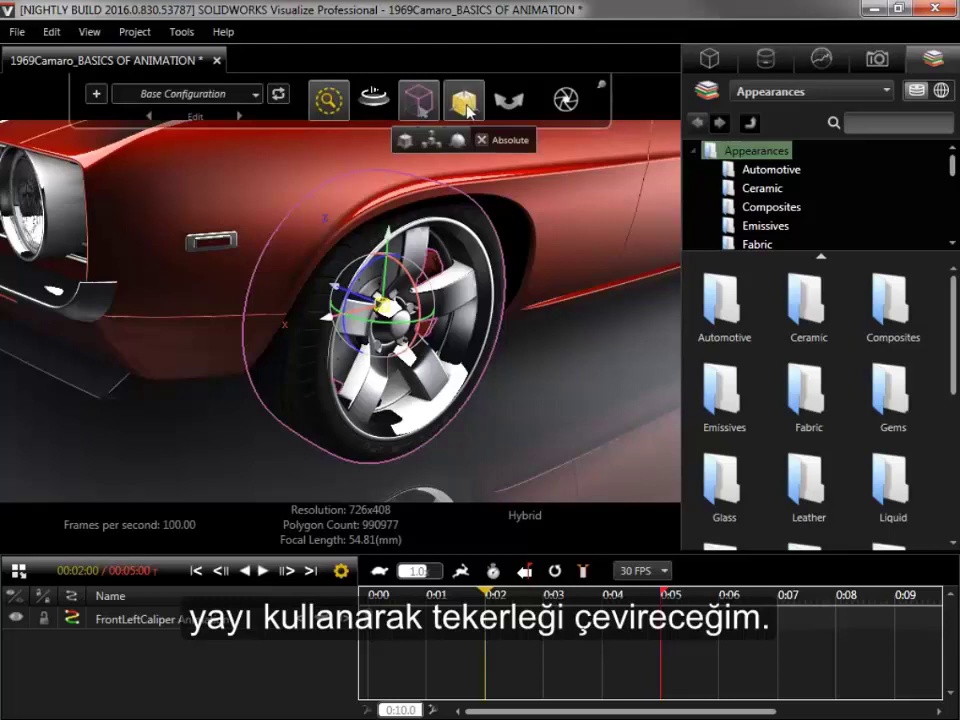
pyautogui.moveTo(312, 256); pyautogui.dragTo(312, 341)
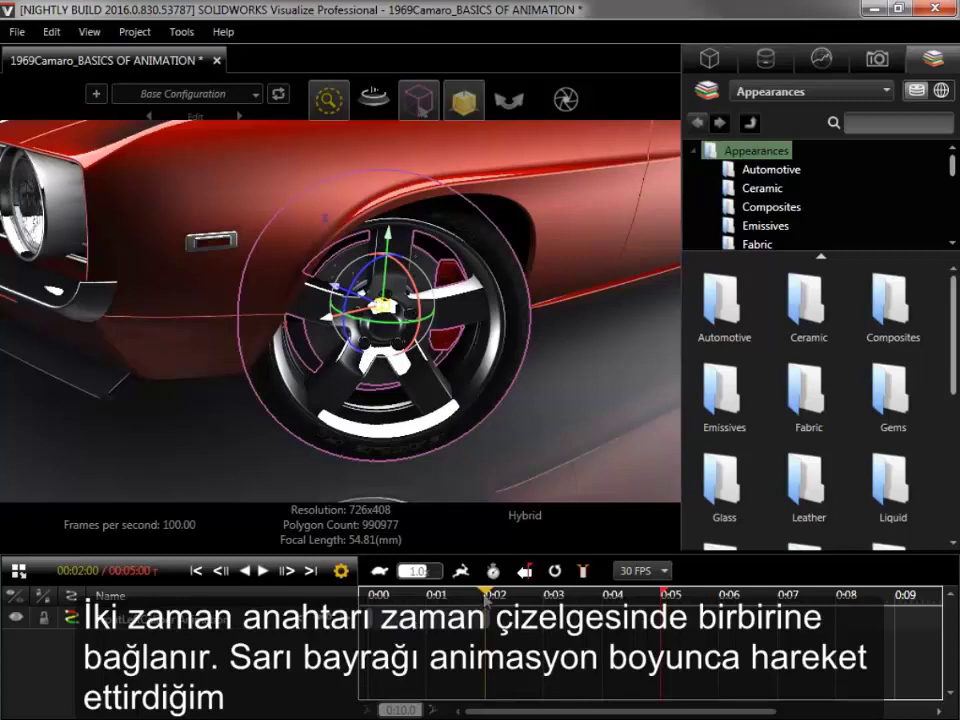
pyautogui.moveTo(486, 594)
pyautogui.mouseDown()
pyautogui.moveTo(431, 605)
pyautogui.moveTo(370, 600)
pyautogui.moveTo(487, 600)
pyautogui.mouseUp()
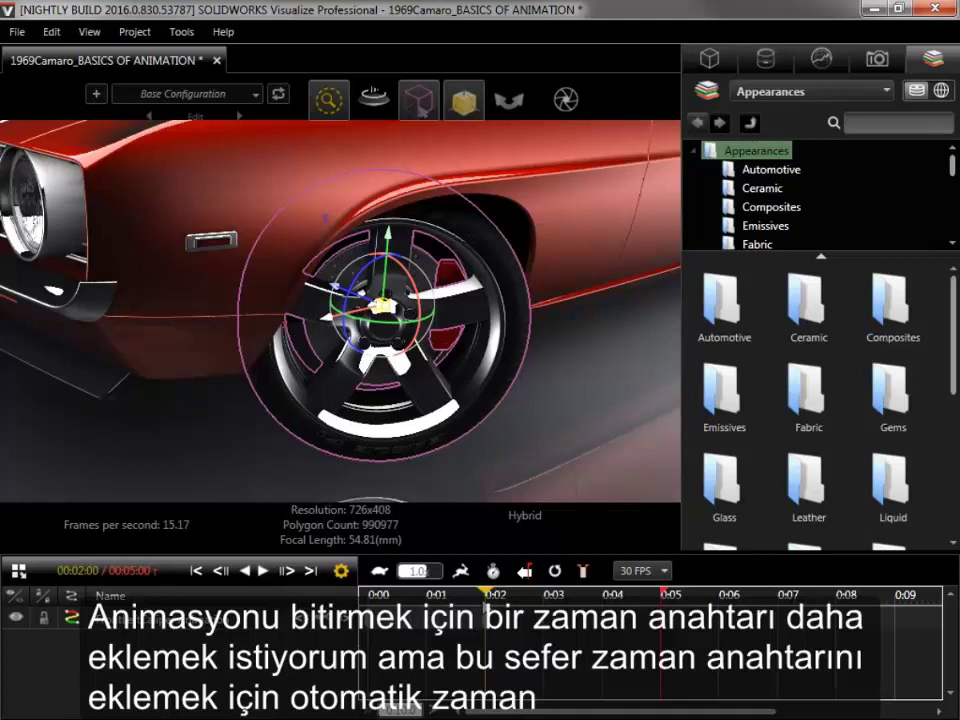
# Step: Near 0:04 with Auto Keyframe on, steer the wheel left, then adjust it around 0:04:23
pyautogui.moveTo(487, 596); pyautogui.dragTo(603, 598)
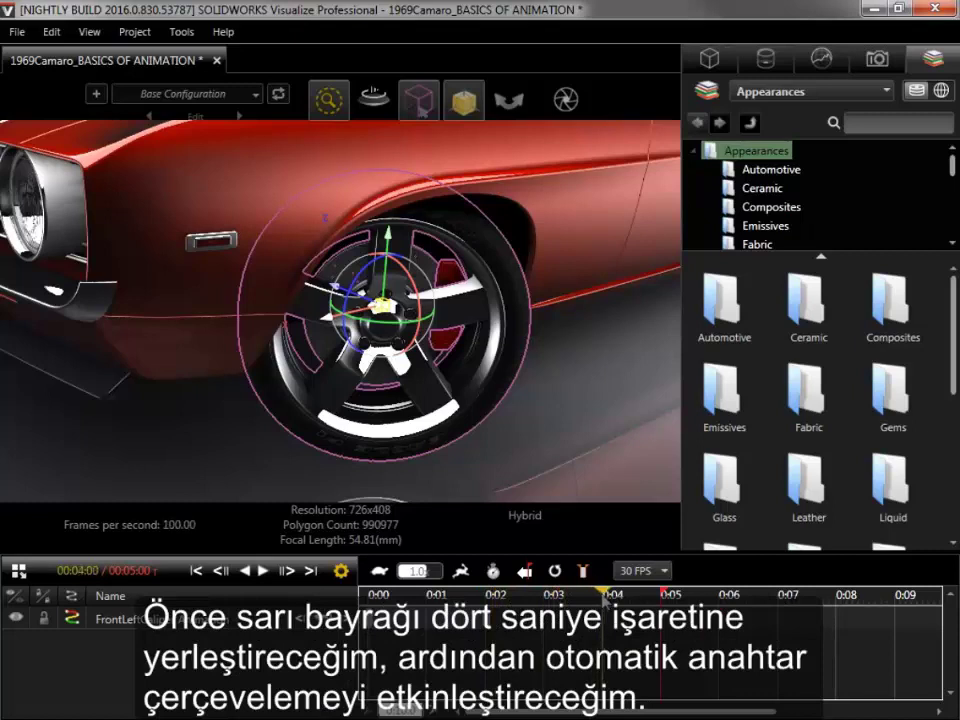
pyautogui.click(493, 571)
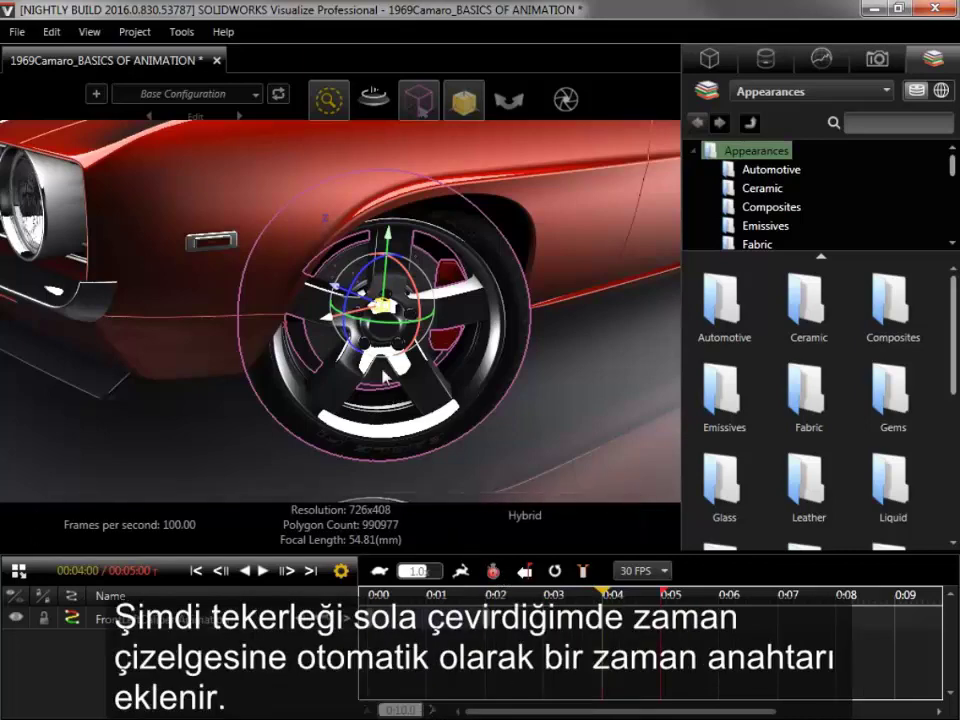
pyautogui.moveTo(376, 330); pyautogui.dragTo(512, 338)
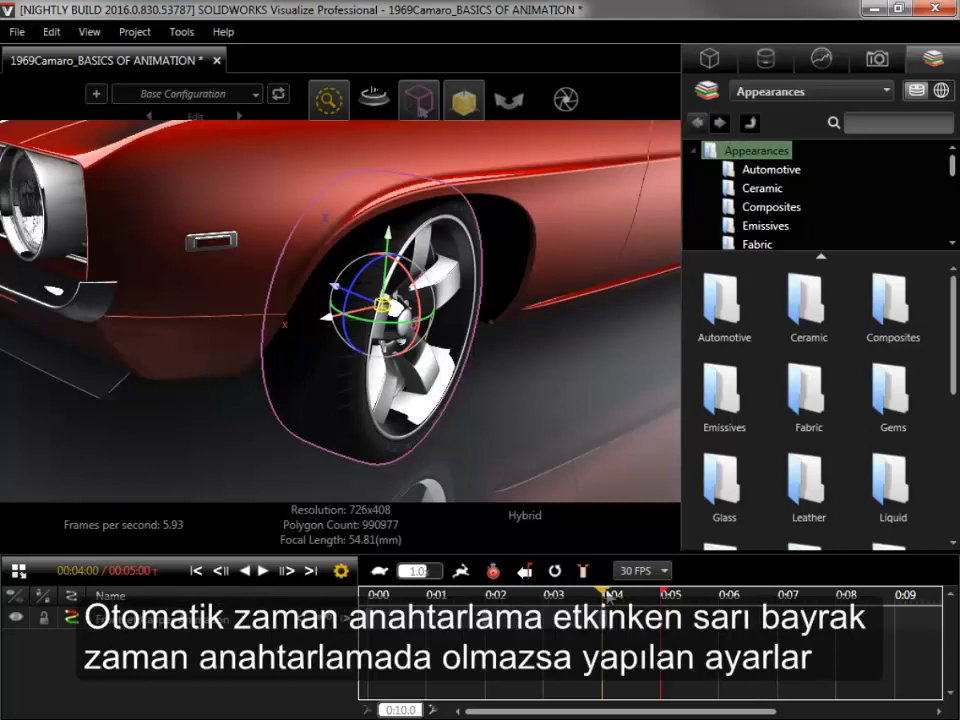
pyautogui.moveTo(617, 597); pyautogui.dragTo(621, 597)
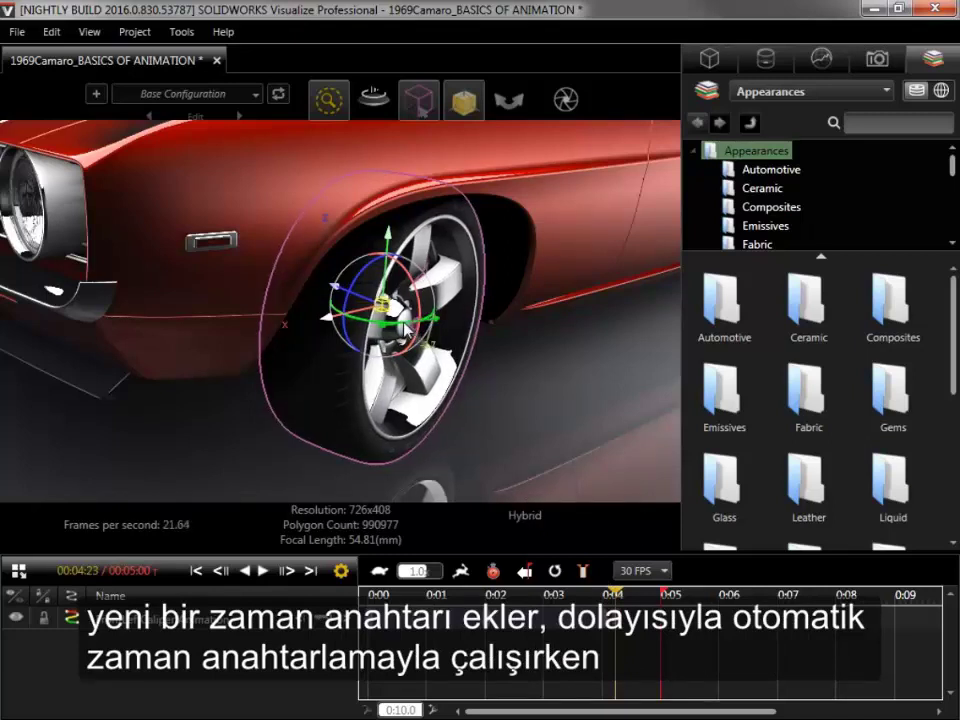
pyautogui.moveTo(405, 327); pyautogui.dragTo(400, 332)
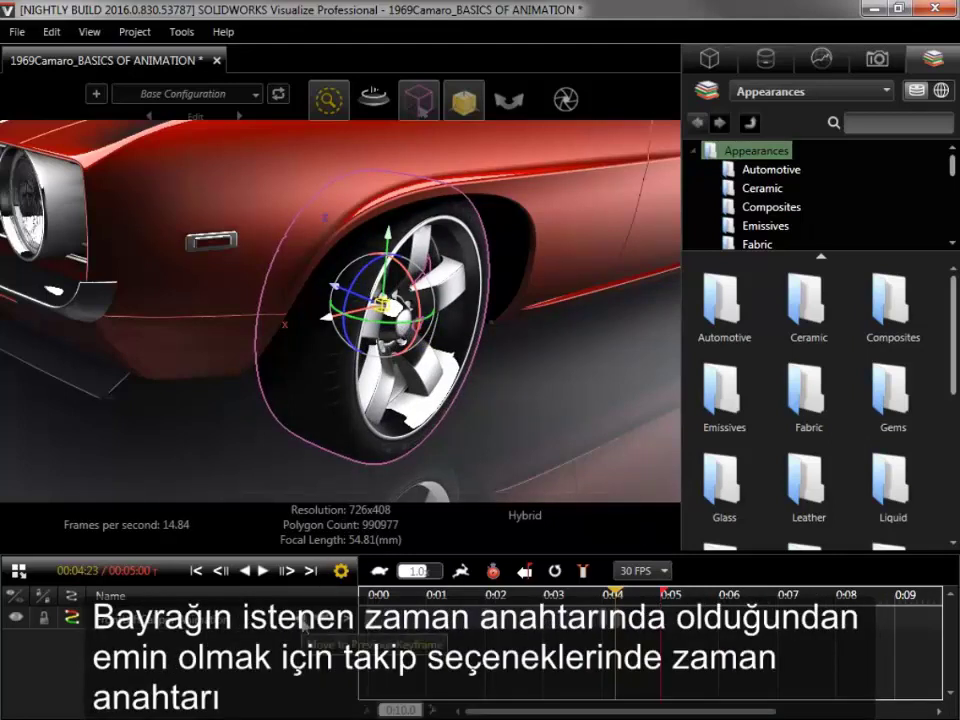
# Step: Delete the extra keyframe near the 4-second mark
pyautogui.click(304, 622)
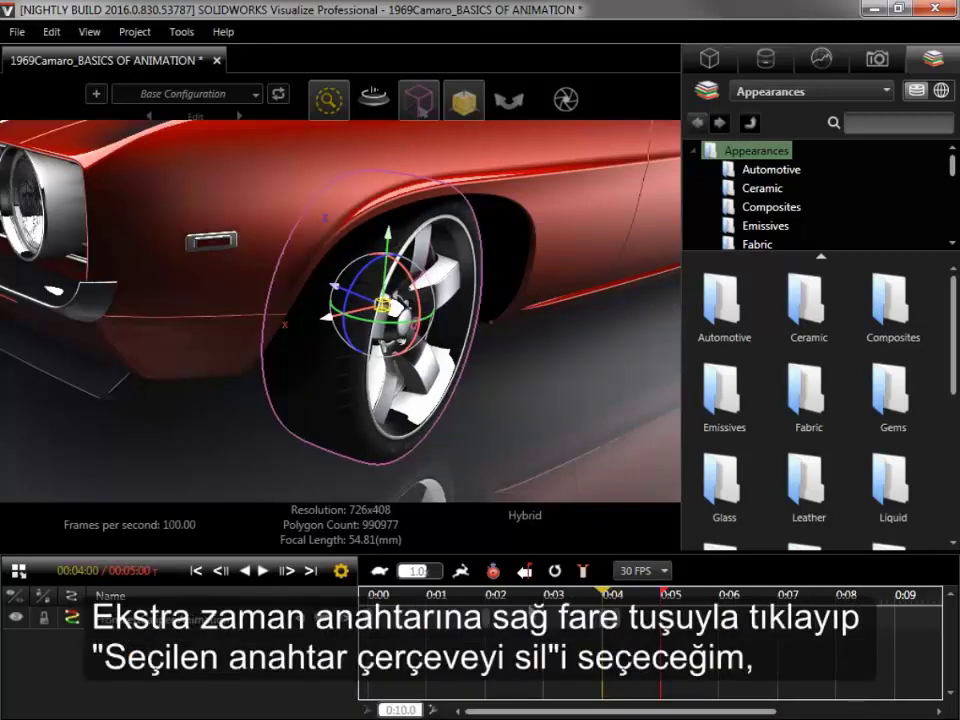
pyautogui.rightClick(617, 619)
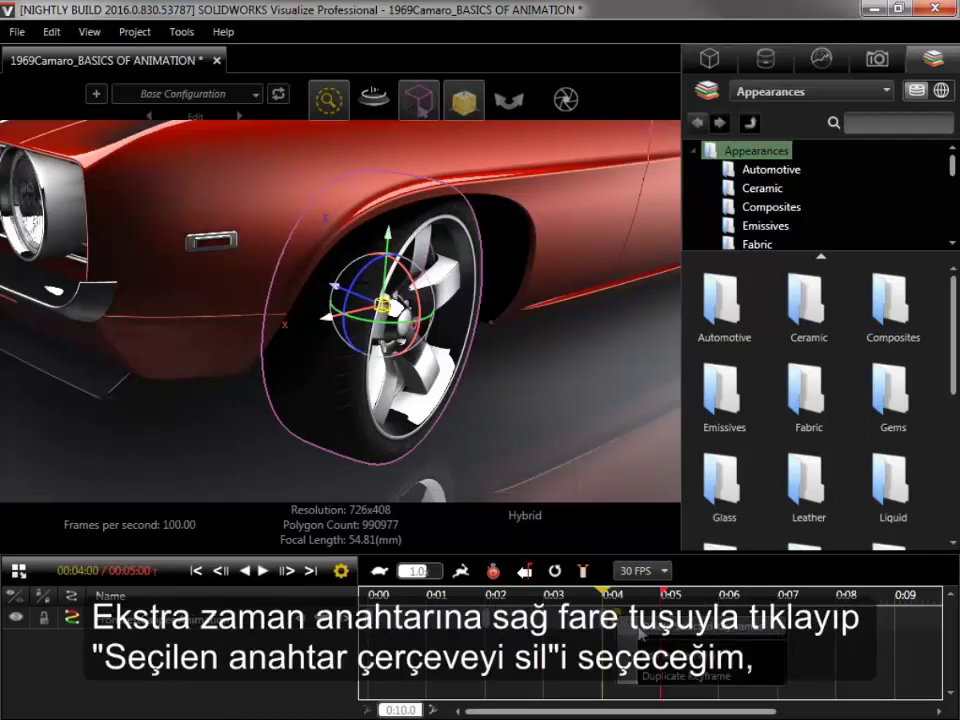
pyautogui.click(640, 633)
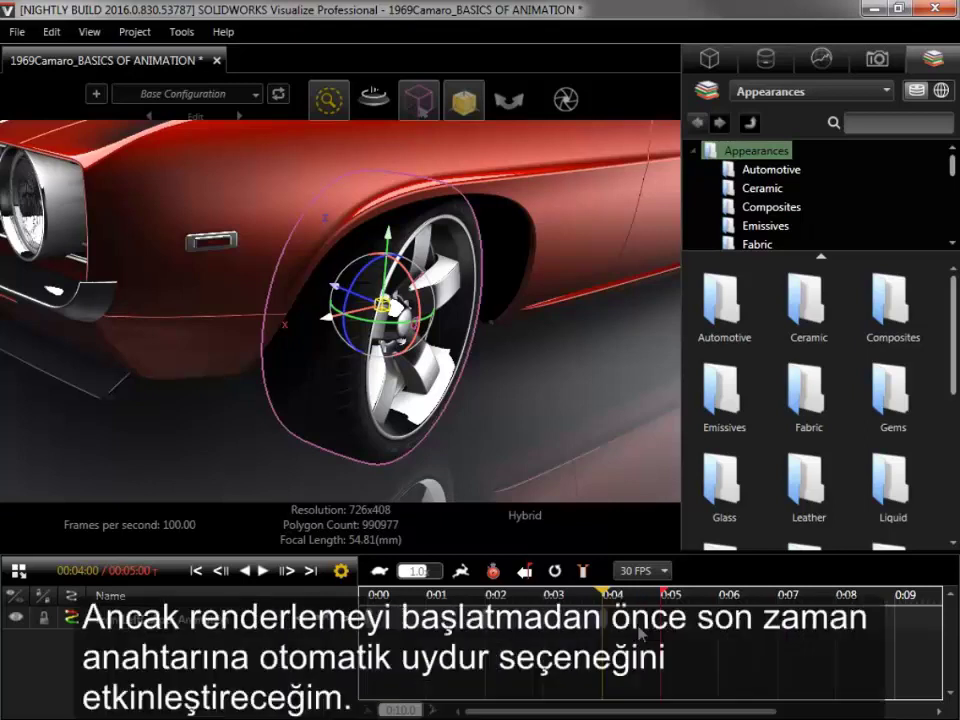
# Step: Auto-fit the animation to end at 0:04:00 and play it through from the start
pyautogui.click(525, 573)
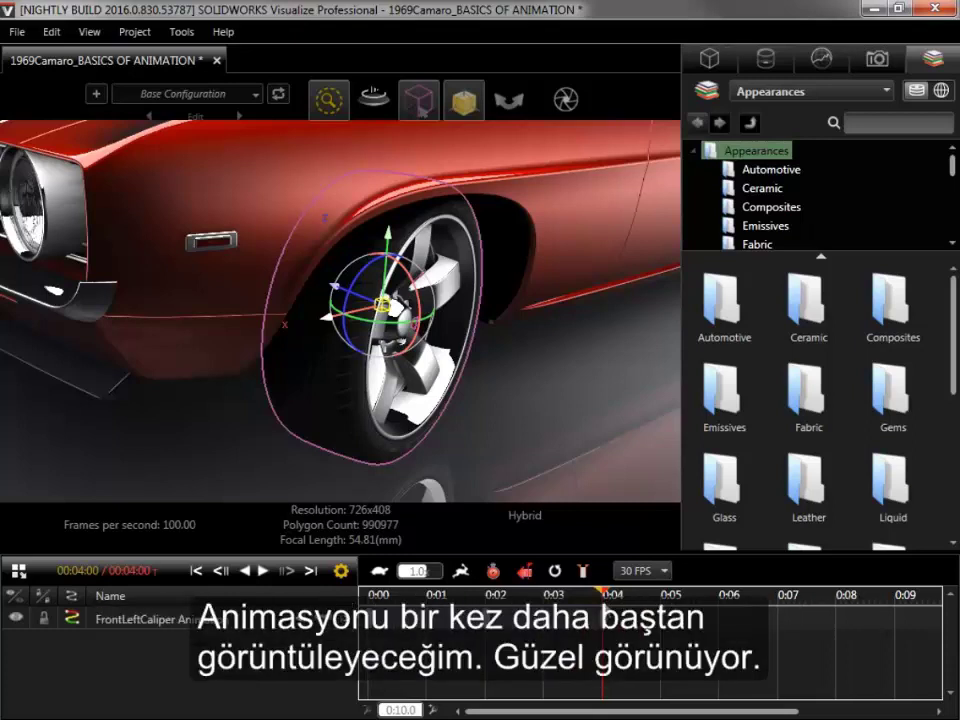
pyautogui.press('space')
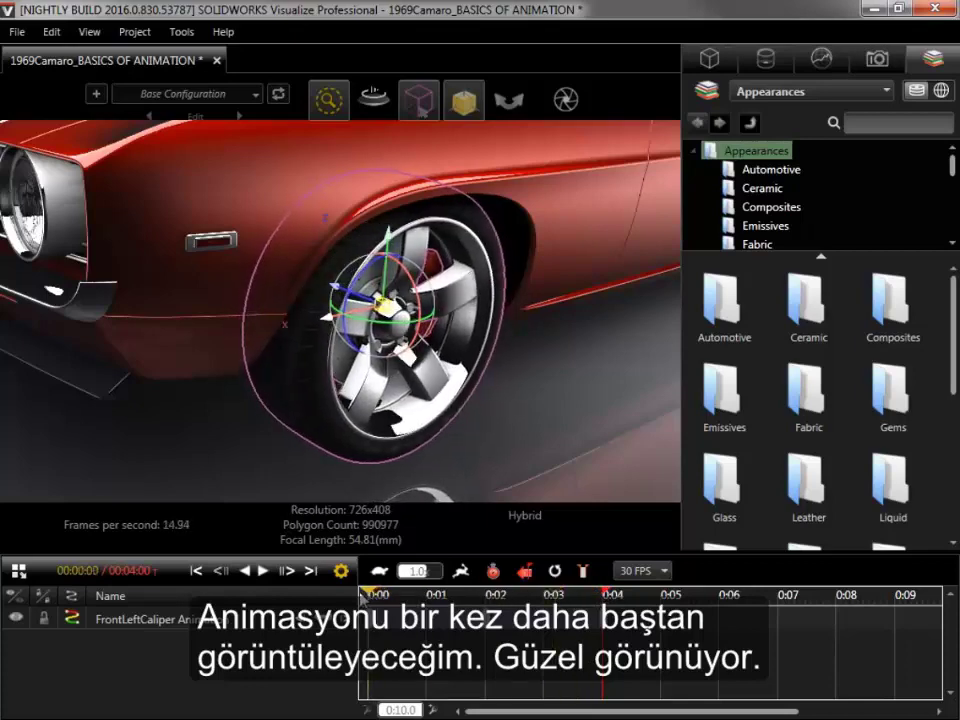
pyautogui.click(264, 573)
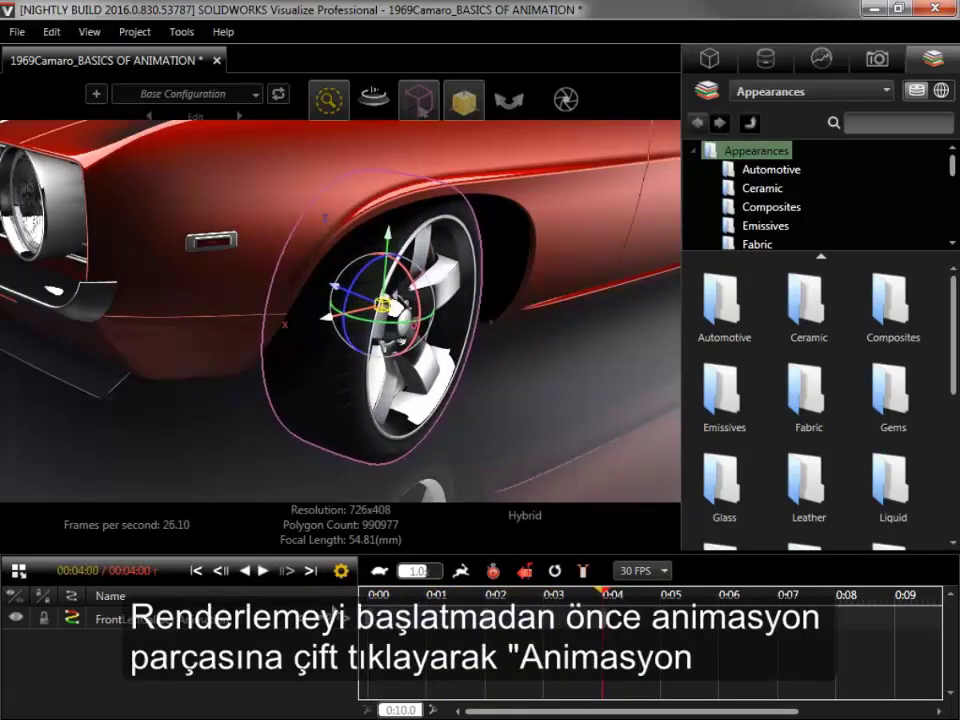
# Step: Review the wheel animation's loop options, then show the 4.00 keyframe's Smooth In/Out transitions
pyautogui.doubleClick(405, 627)
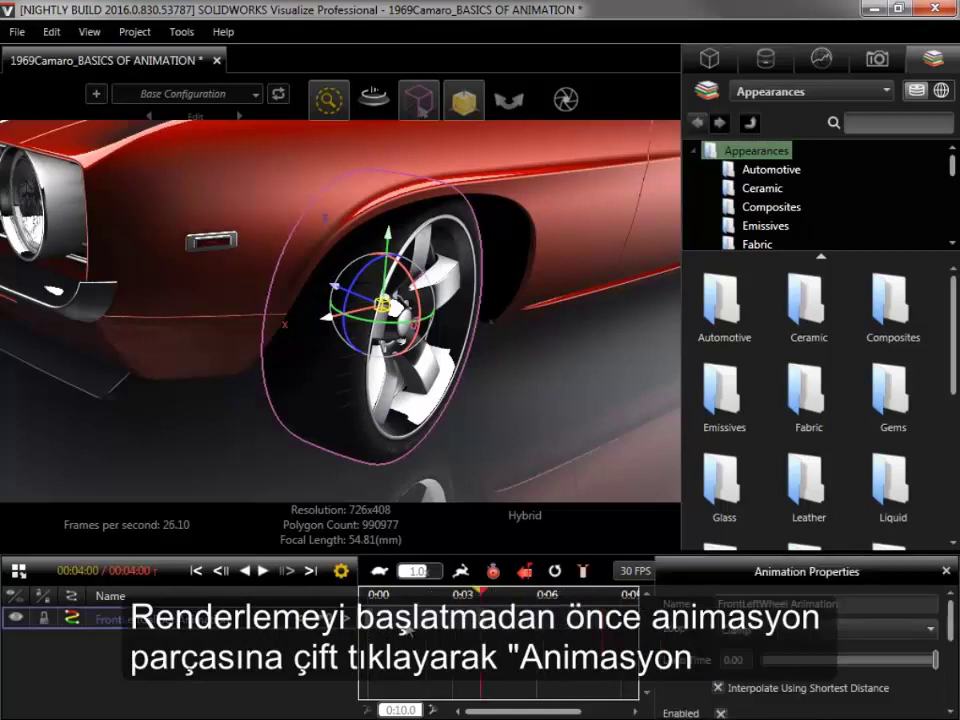
pyautogui.click(830, 628)
pyautogui.click(810, 651)
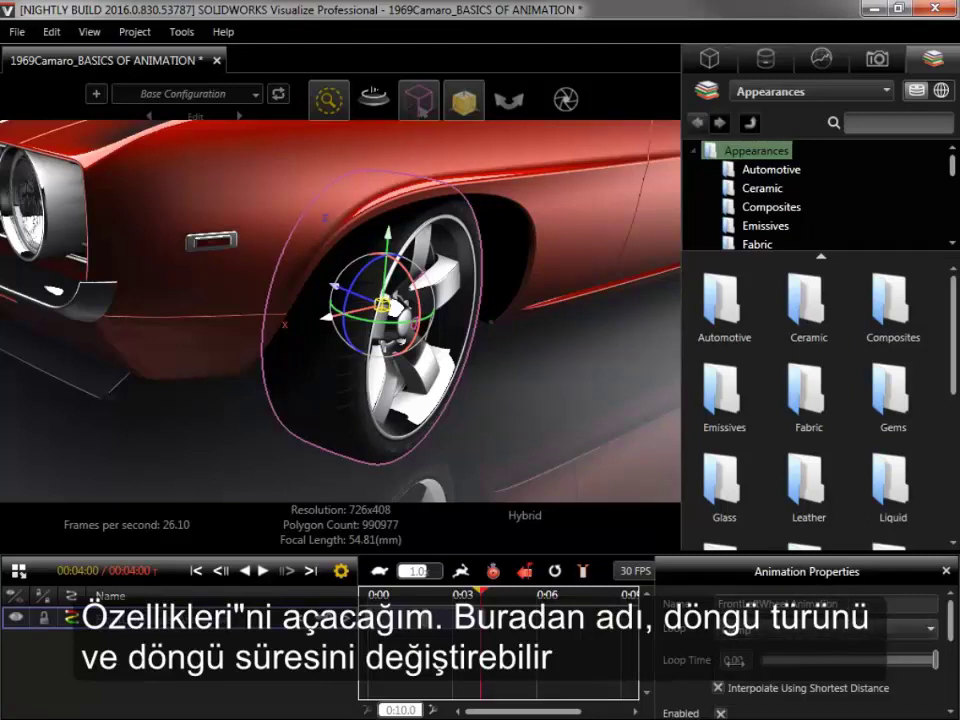
pyautogui.scroll(-3, 938, 627)
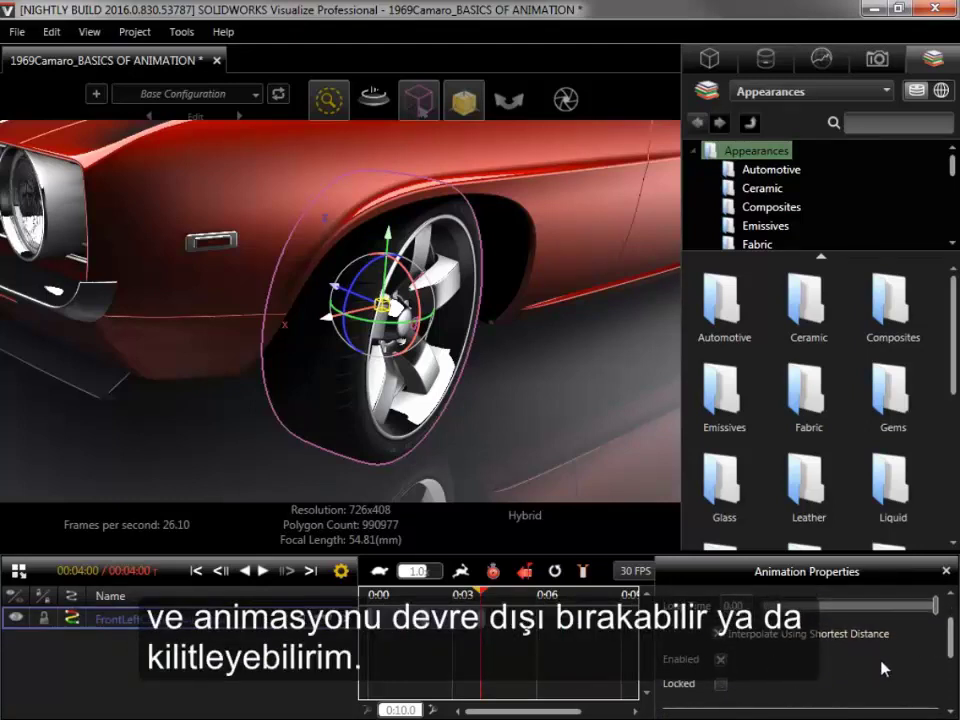
pyautogui.scroll(-3, 951, 664)
pyautogui.scroll(-3, 951, 664)
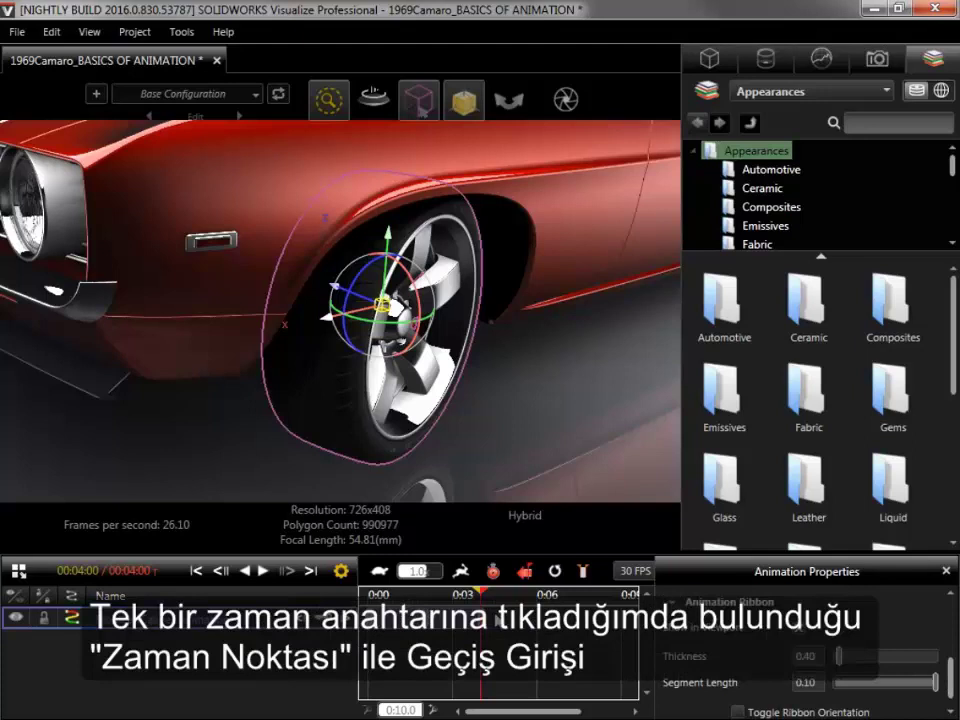
pyautogui.click(482, 620)
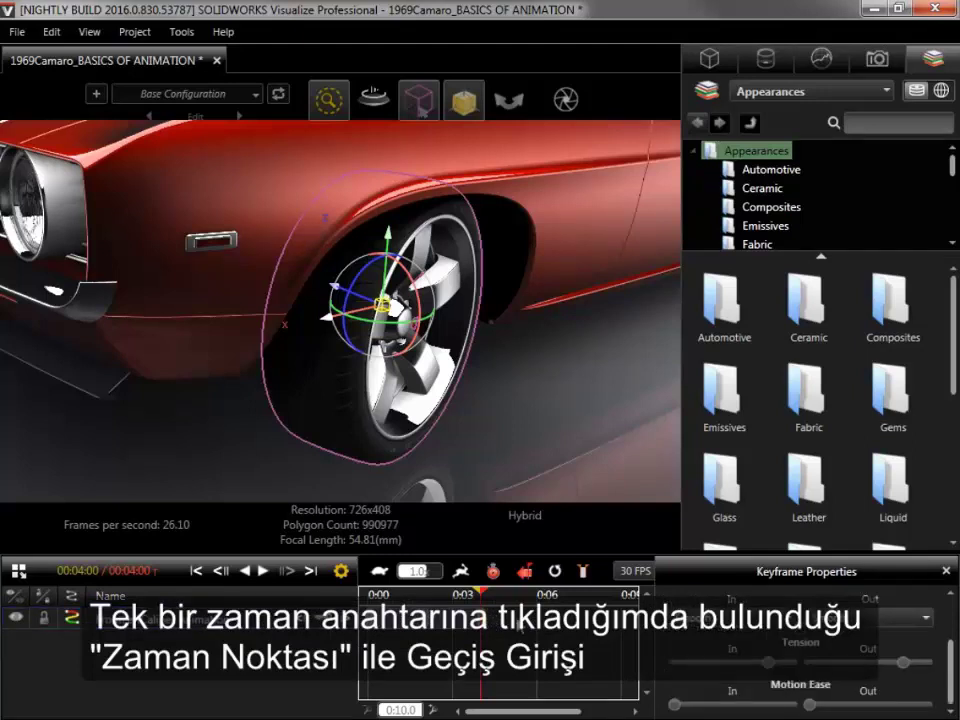
pyautogui.moveTo(951, 657); pyautogui.dragTo(951, 615)
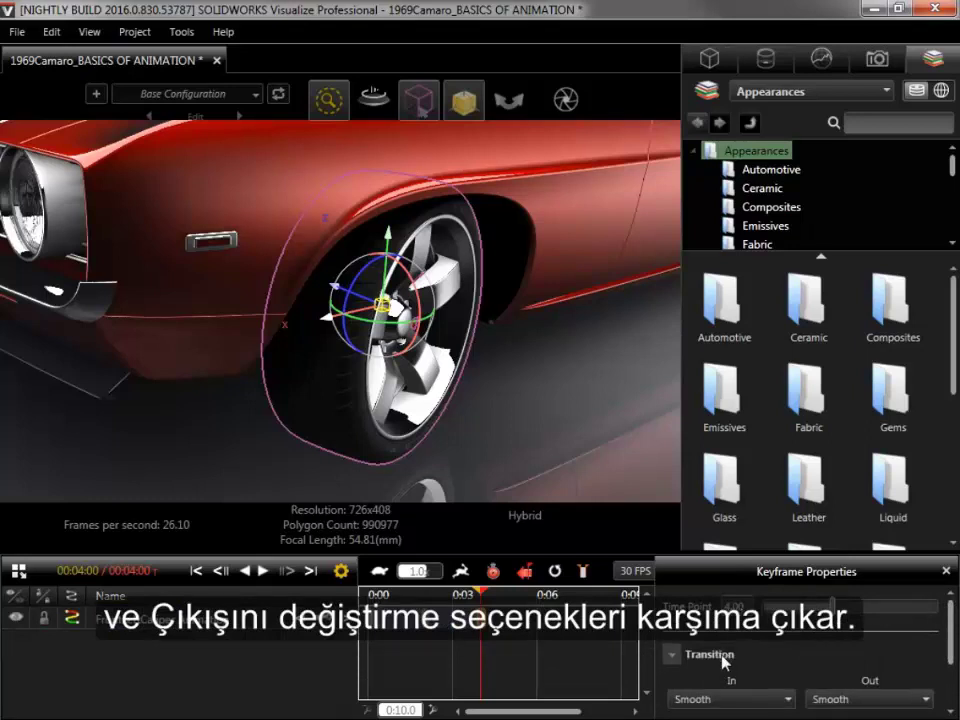
# Step: Enable Create Movie in Animation output with MPEG-4 format, frames 1–120 at 30 fps
pyautogui.click(947, 572)
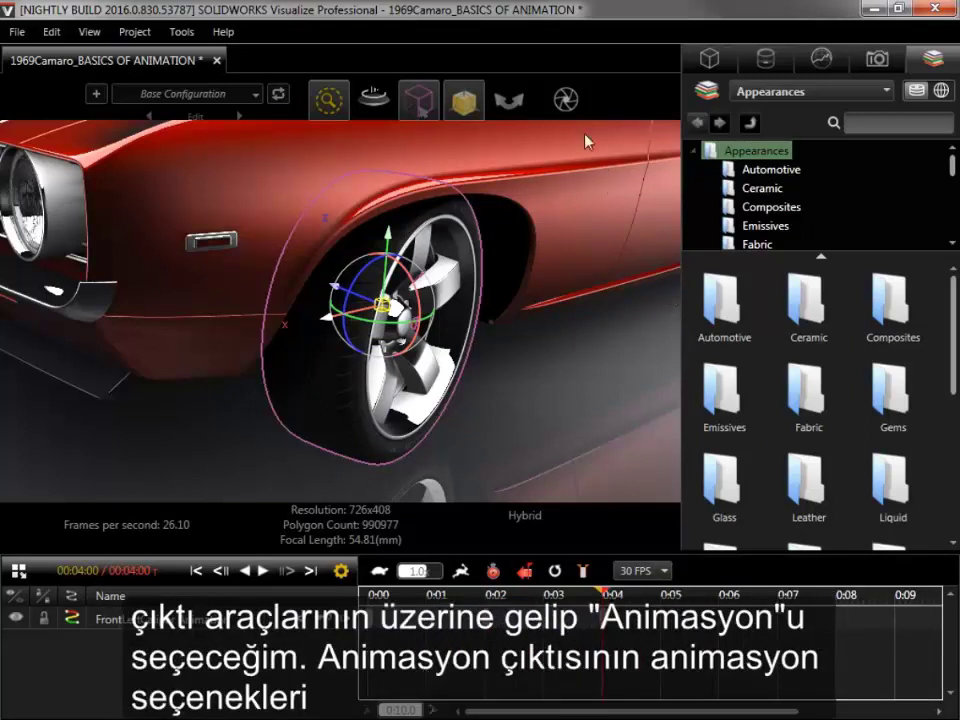
pyautogui.moveTo(566, 99)
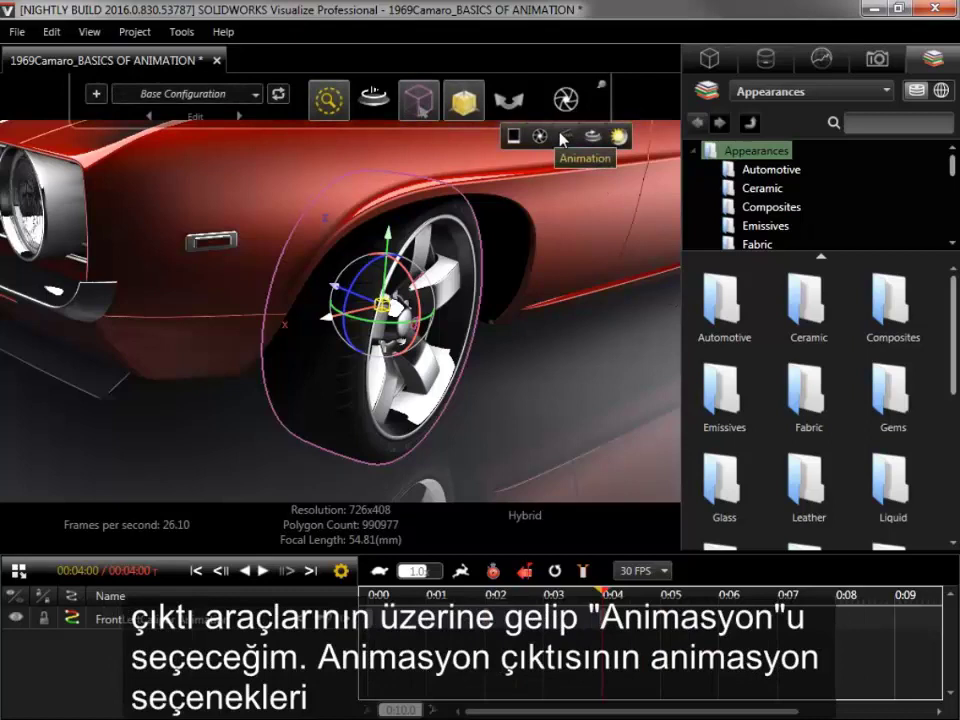
pyautogui.click(563, 138)
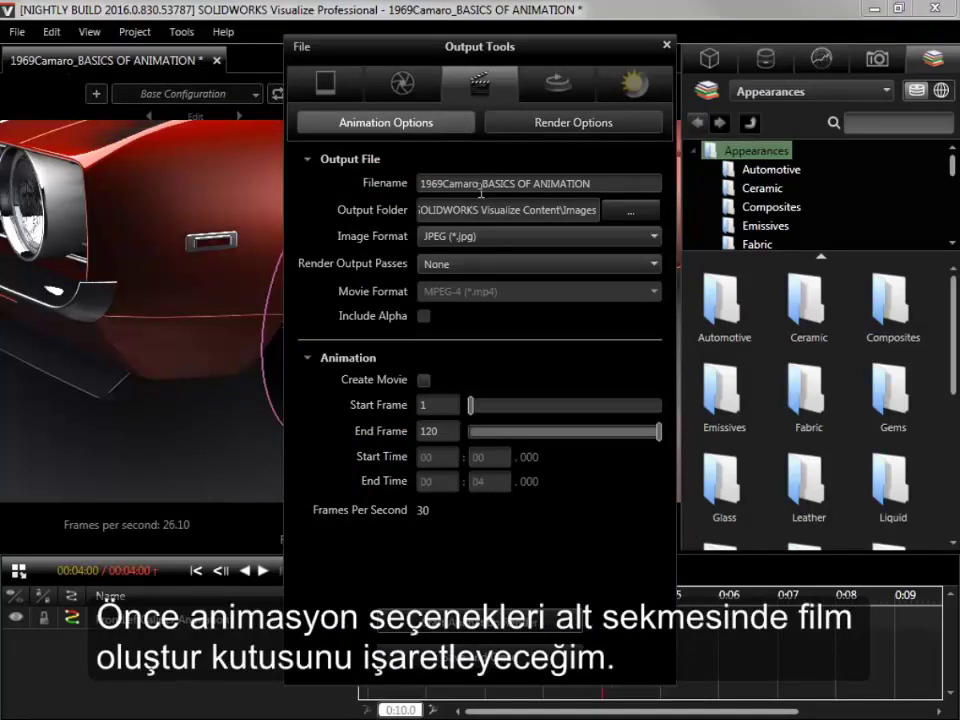
pyautogui.click(424, 380)
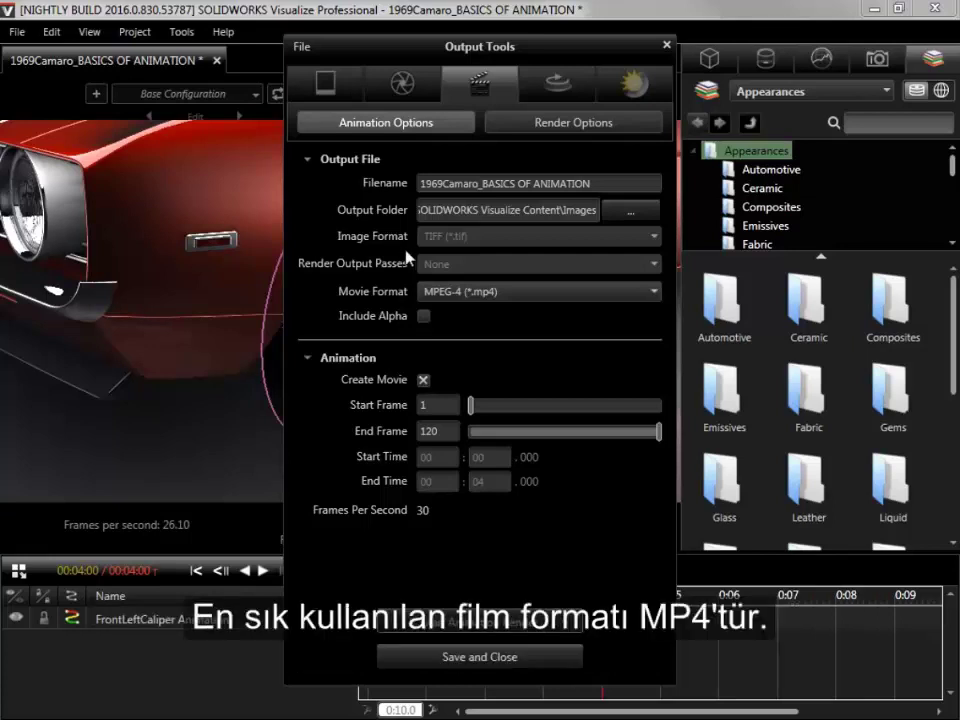
pyautogui.click(527, 296)
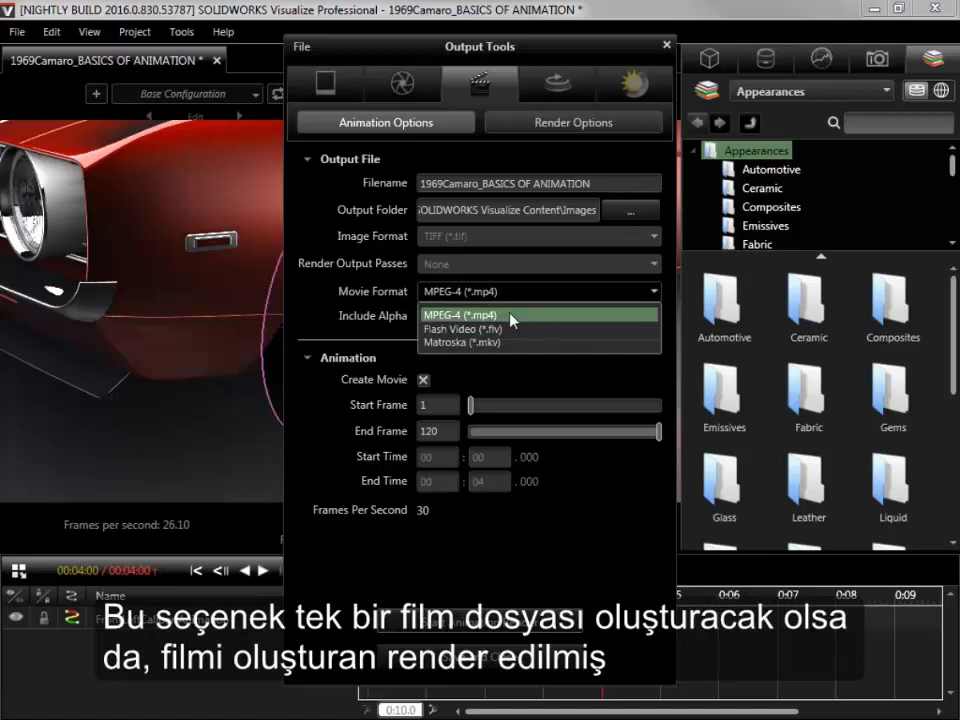
pyautogui.click(511, 316)
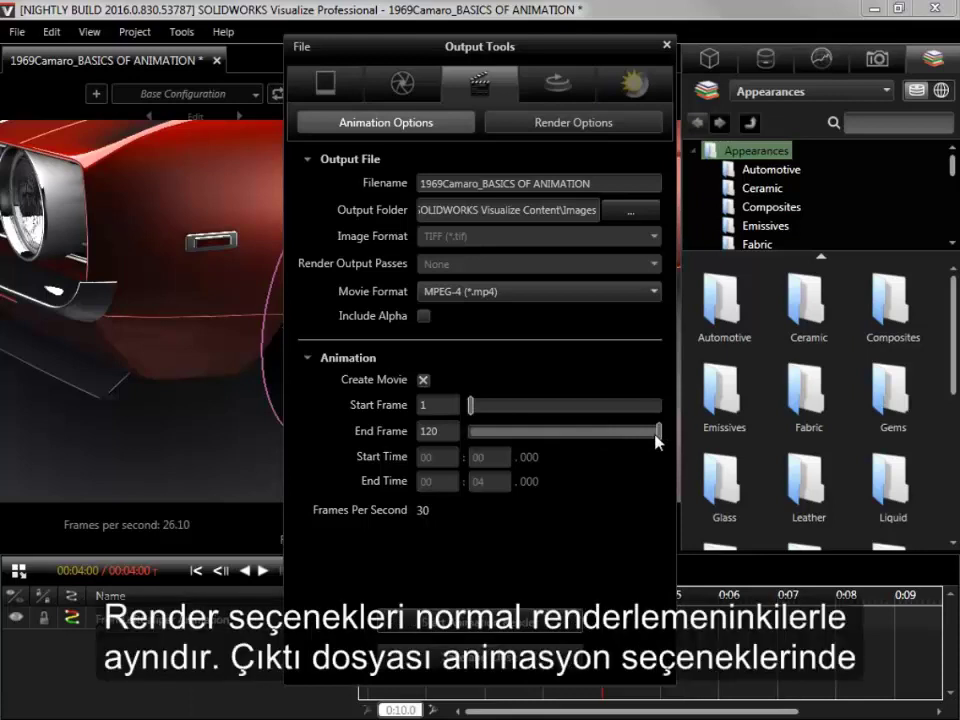
# Step: Choose the Fast renderer and start the 1920 x 1080 animation render
pyautogui.click(583, 131)
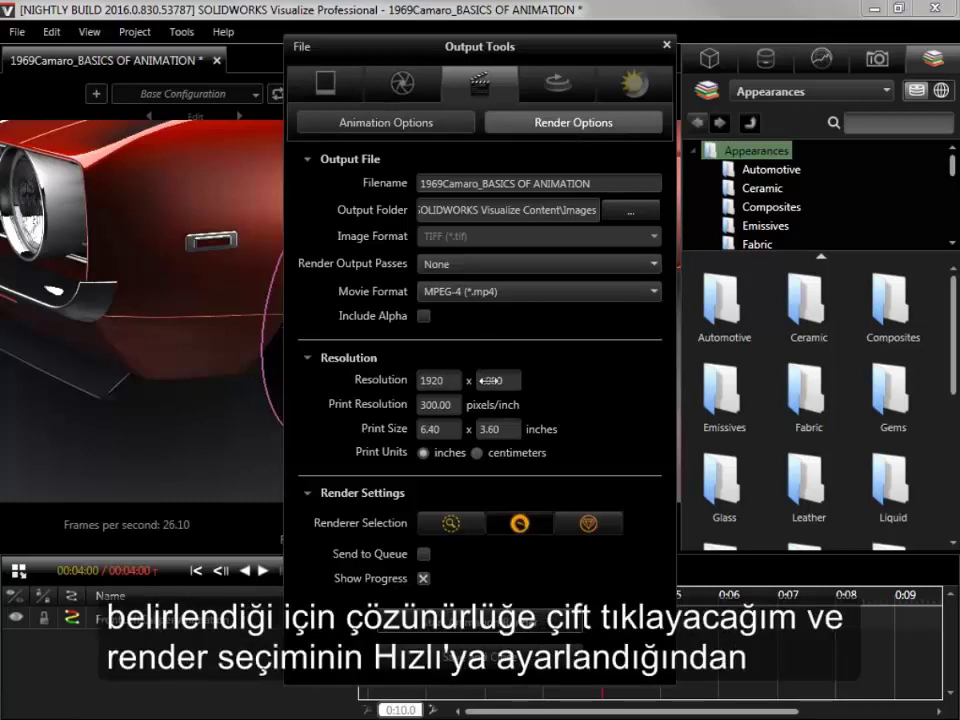
pyautogui.click(518, 524)
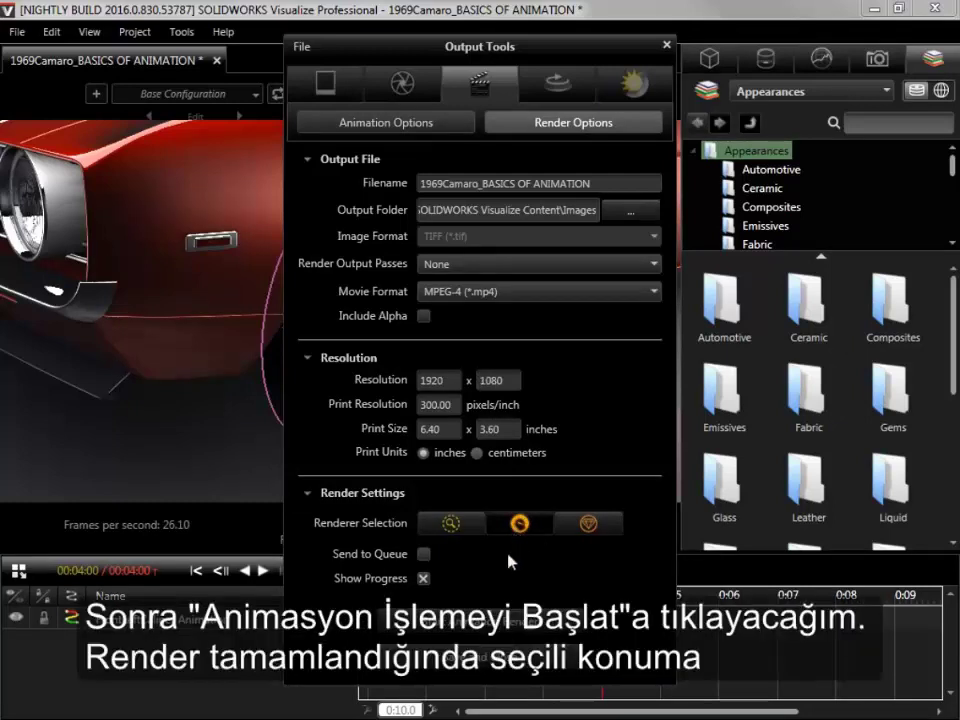
pyautogui.click(503, 628)
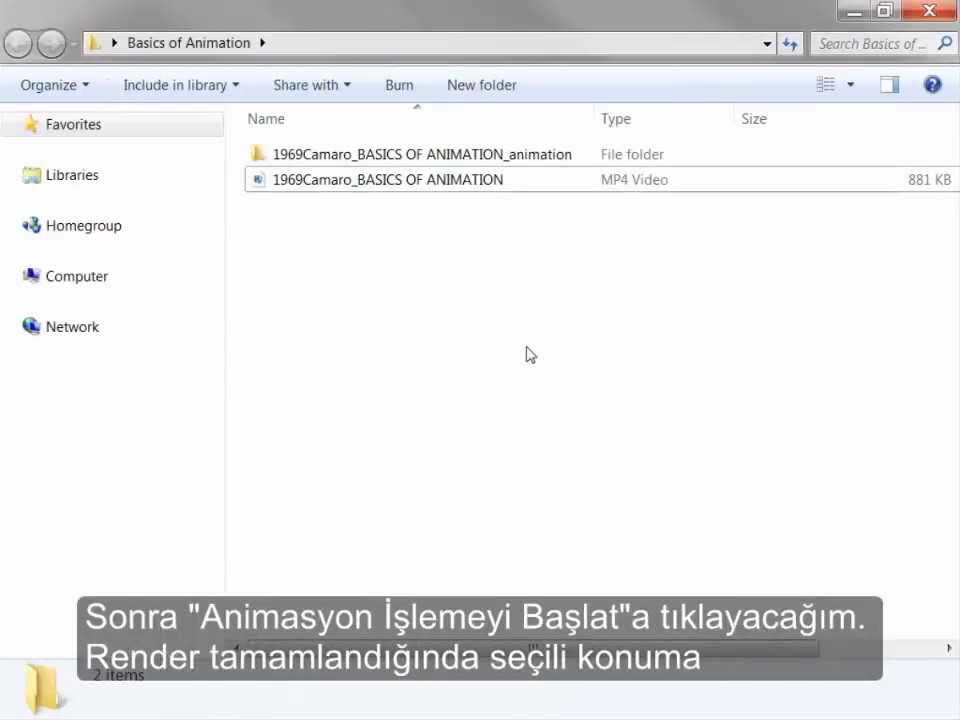
# Step: Check the MP4 video's details, then open the 1969Camaro_BASICS OF ANIMATION_animation folder of 120 TIFF frames
pyautogui.click(411, 186)
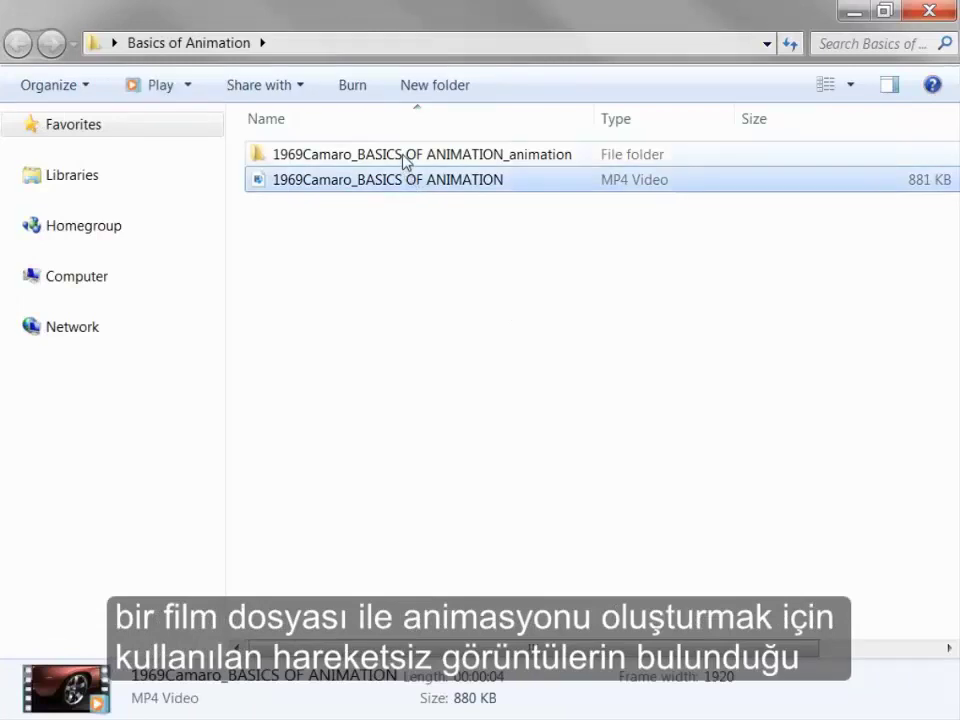
pyautogui.doubleClick(405, 158)
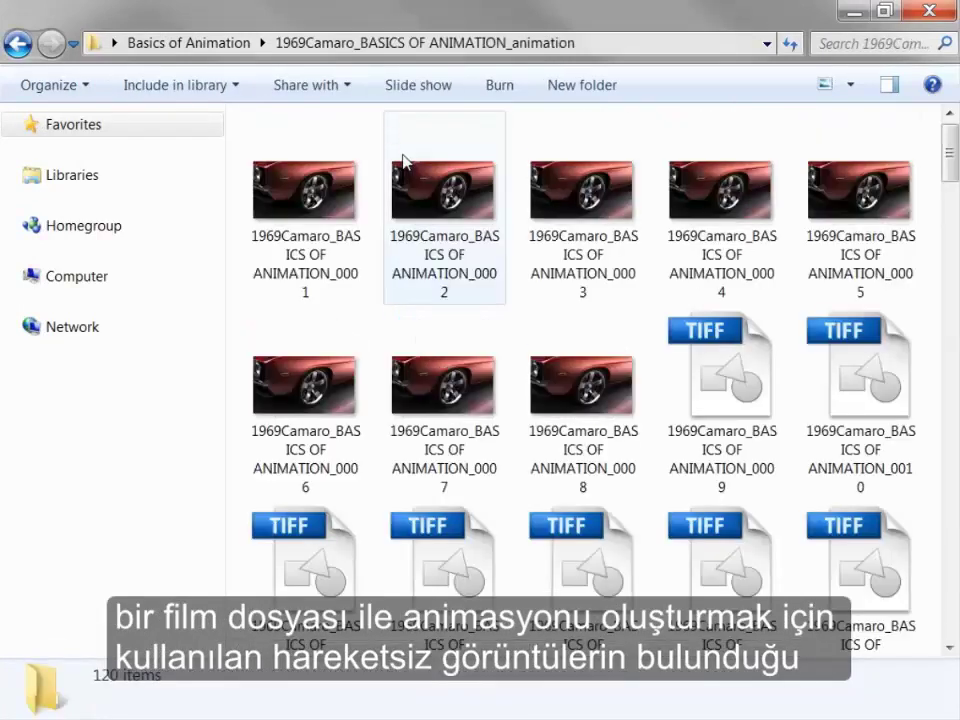